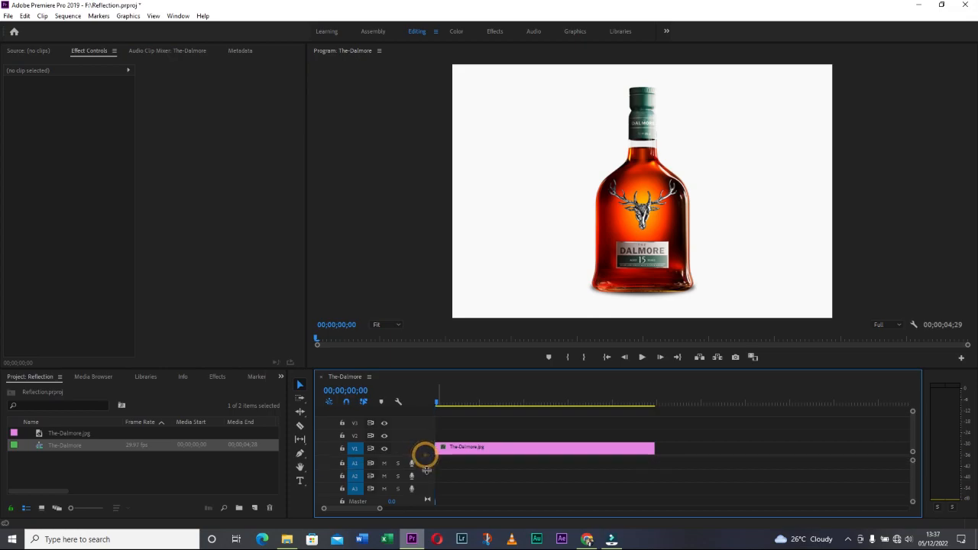
Step: Enlarge the video track area by moving the video/audio divider down
left_click_drag(426, 455, 426, 471)
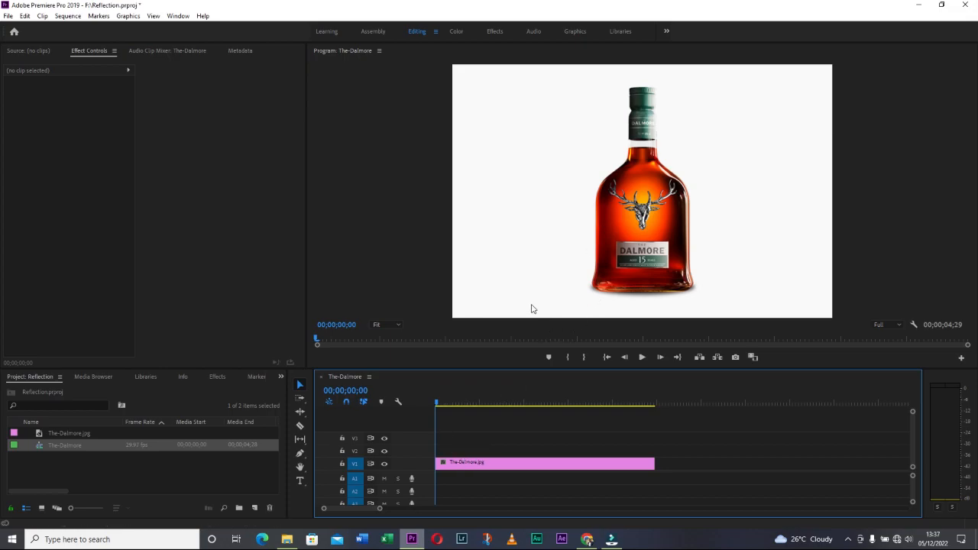
Step: Start a freeform opacity mask on the bottle clip with the preview at 200%
left_click(501, 463)
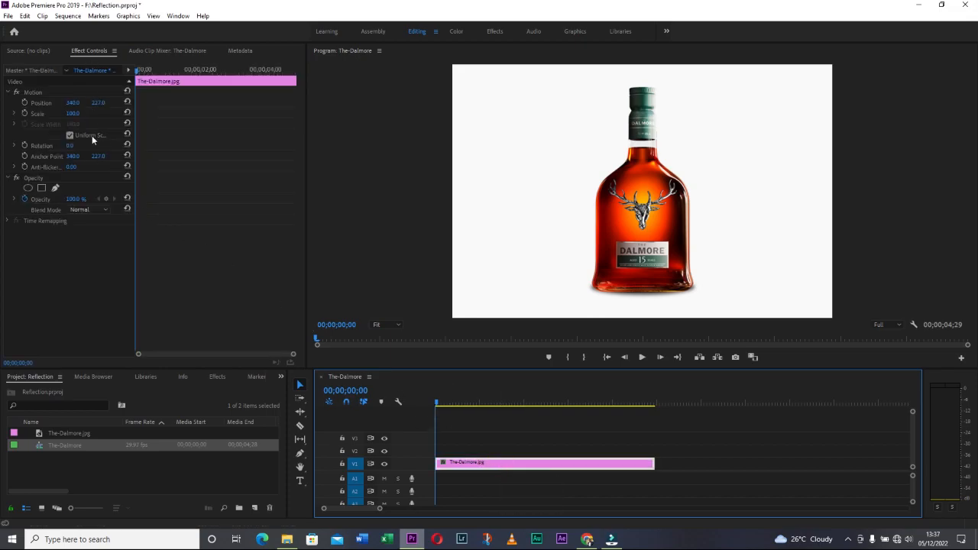
left_click(55, 189)
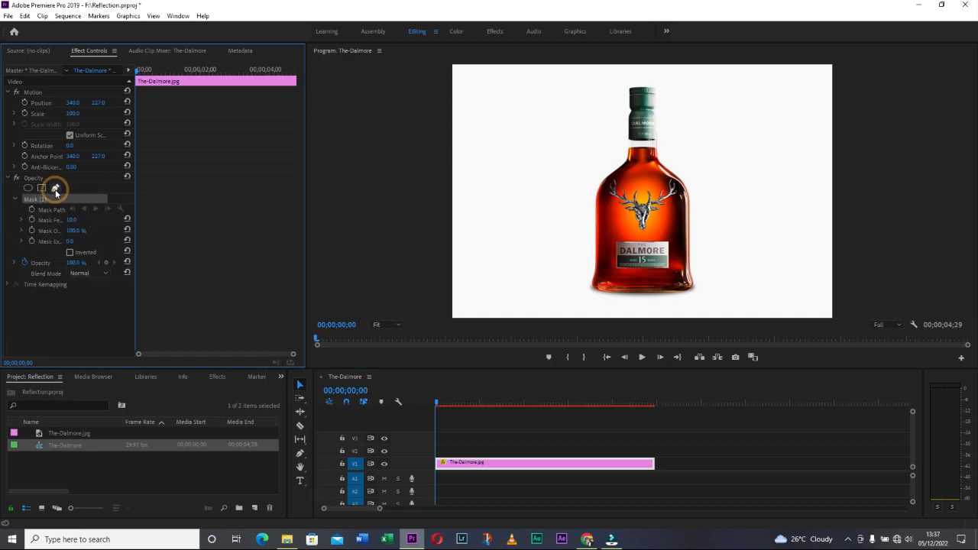
left_click(396, 326)
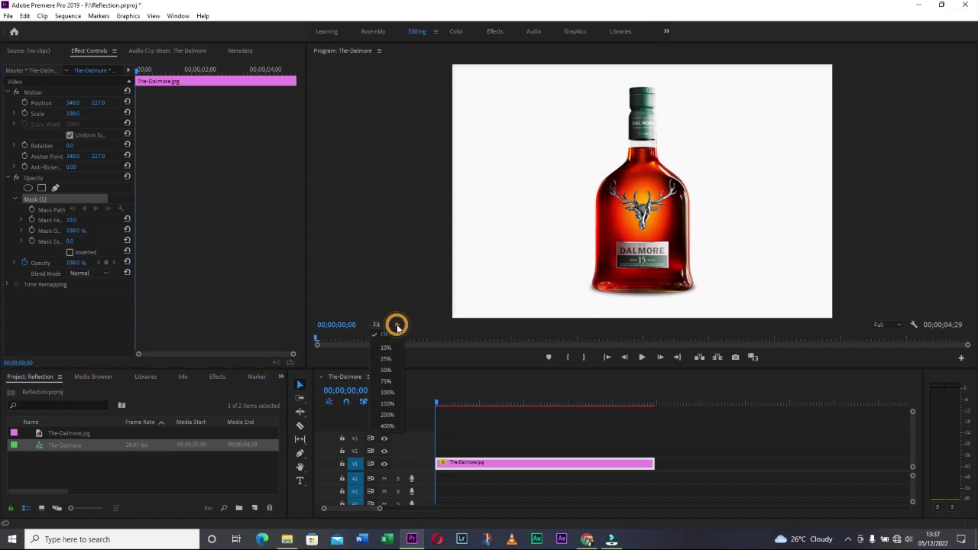
left_click(387, 414)
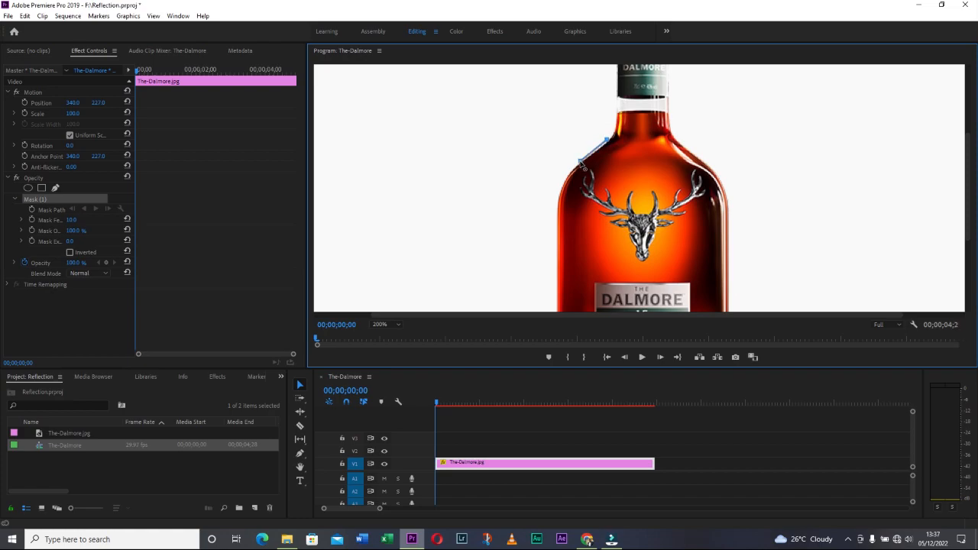
Step: Place mask points down the bottle's left side, along its base and to the right edge
left_click(580, 162)
scroll(559, 204, "down", 3)
left_click(556, 202)
left_click(550, 231)
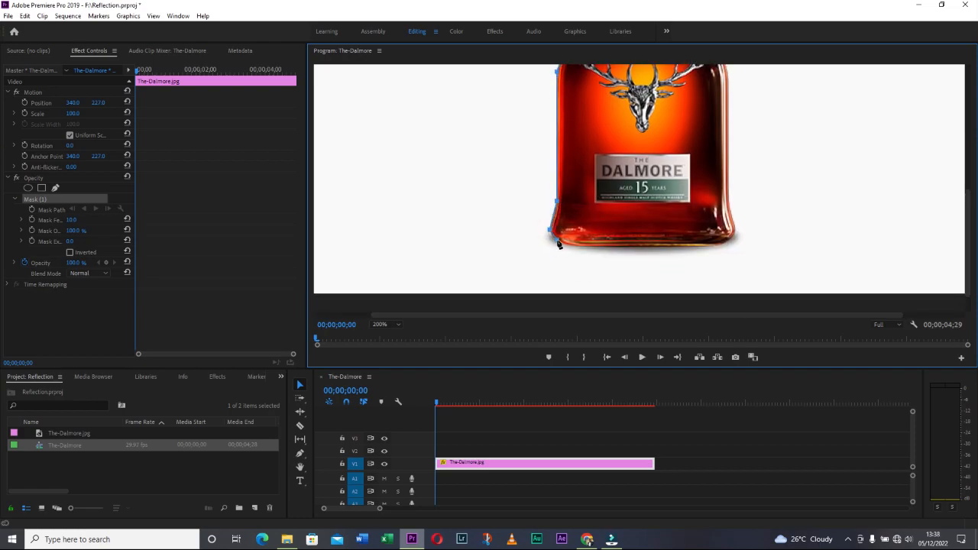
left_click(572, 245)
left_click(714, 245)
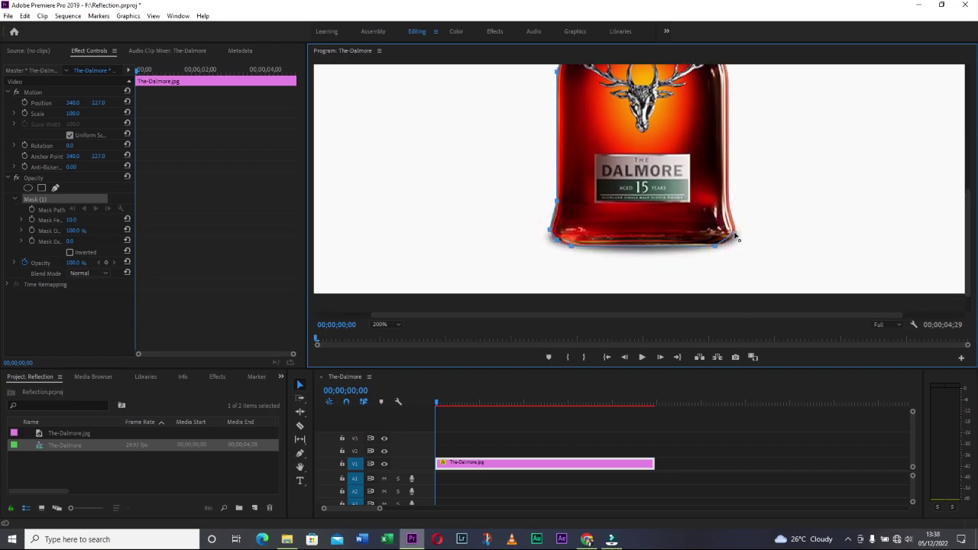
left_click(727, 123)
scroll(730, 229, "up", 3)
Step: Continue the mask up the right side, shoulder and neck, then magnify to 400%
left_click(724, 239)
left_click(711, 217)
left_click(689, 198)
left_click(671, 181)
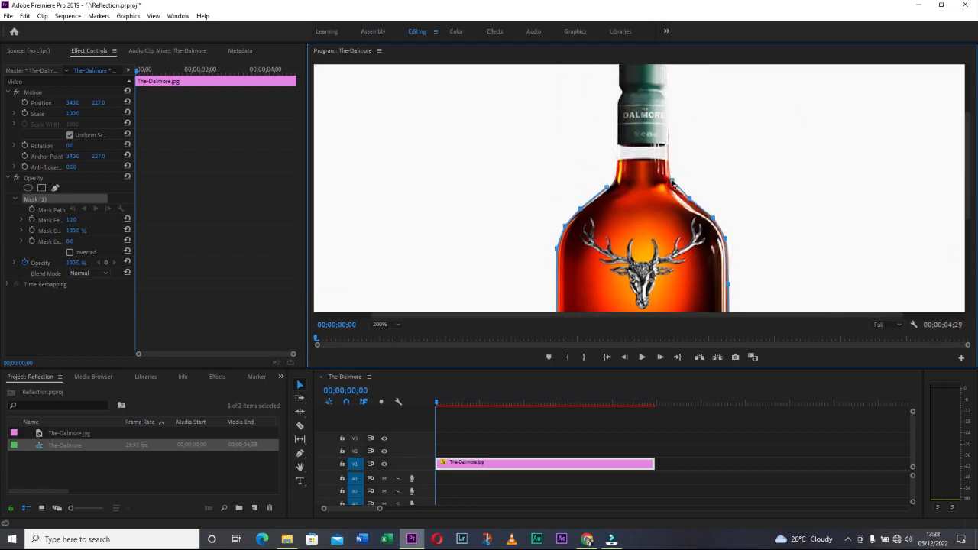
left_click(668, 110)
left_click(665, 92)
scroll(970, 199, "up", 2)
left_click(667, 145)
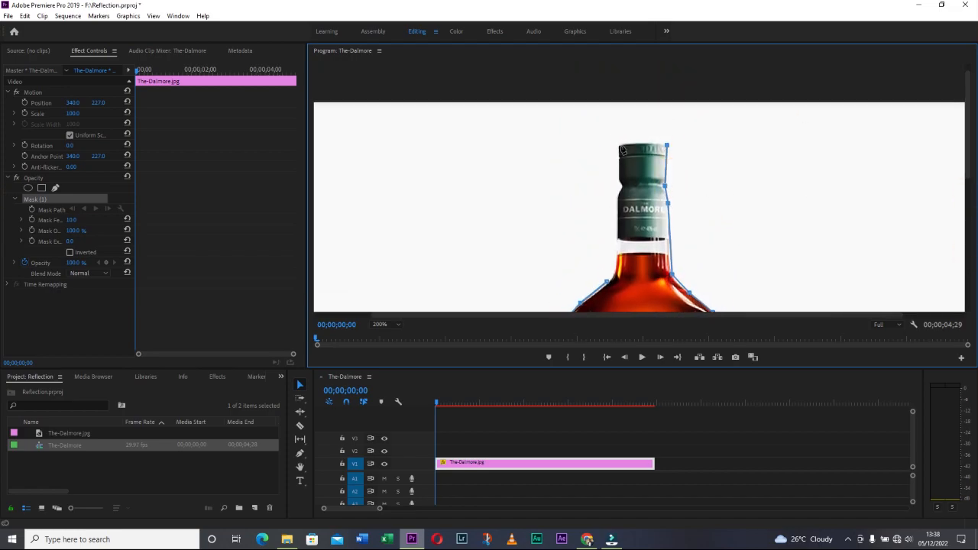
left_click(619, 143)
left_click(619, 178)
left_click(379, 323)
left_click(380, 336)
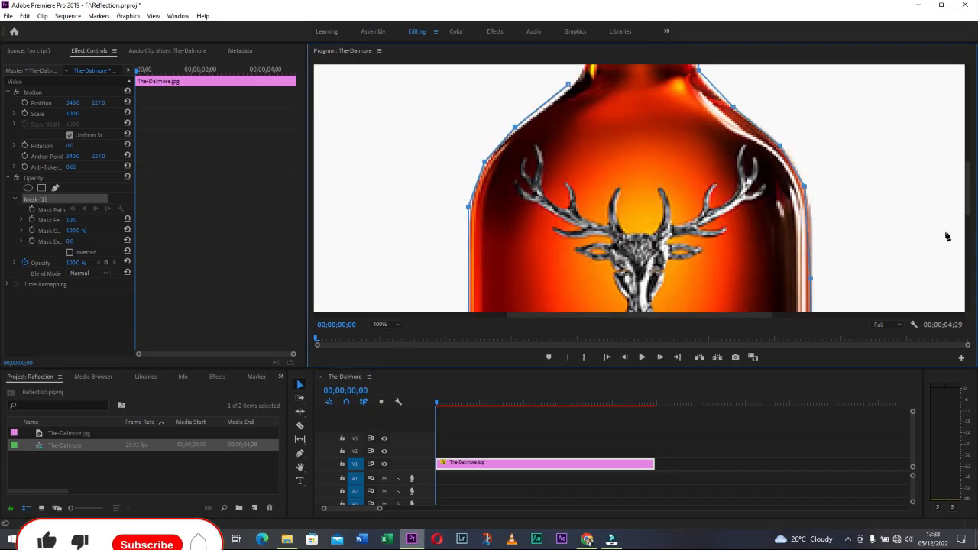
scroll(968, 168, "up", 3)
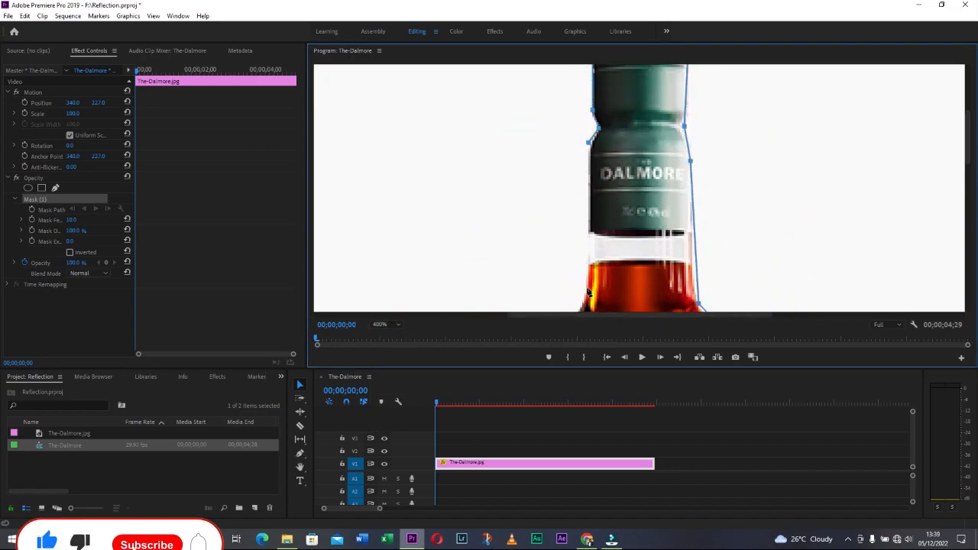
scroll(975, 192, "down", 3)
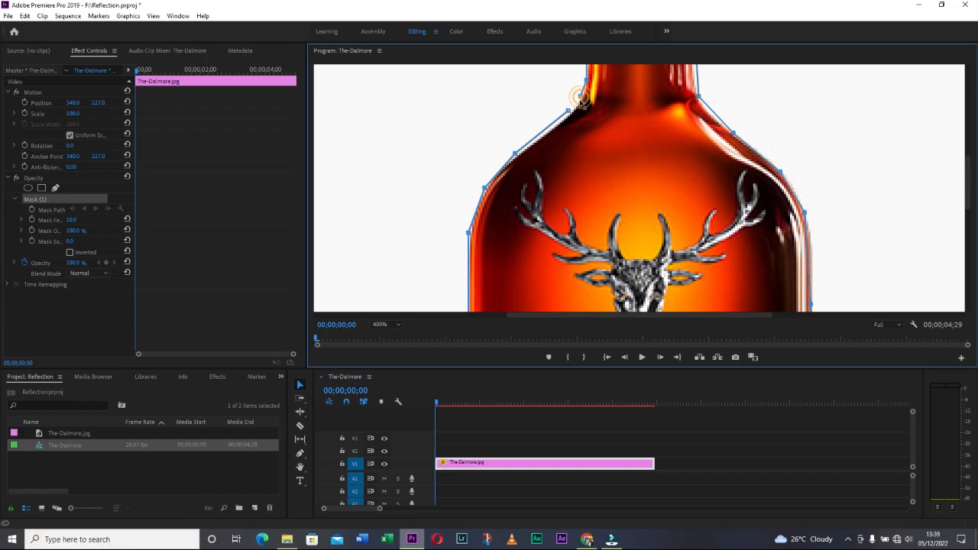
Step: Close the mask path on its first vertex and return the preview to Fit
left_click(569, 113)
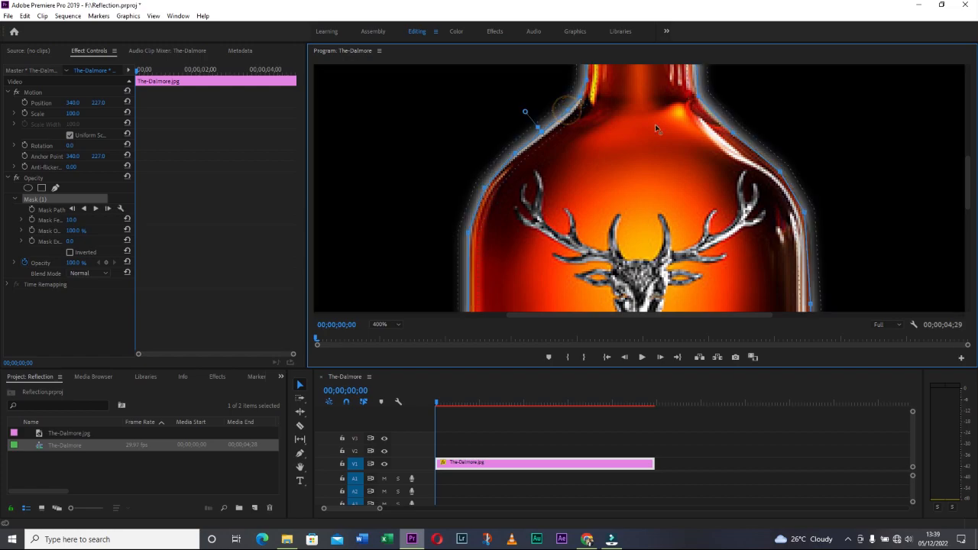
left_click(398, 323)
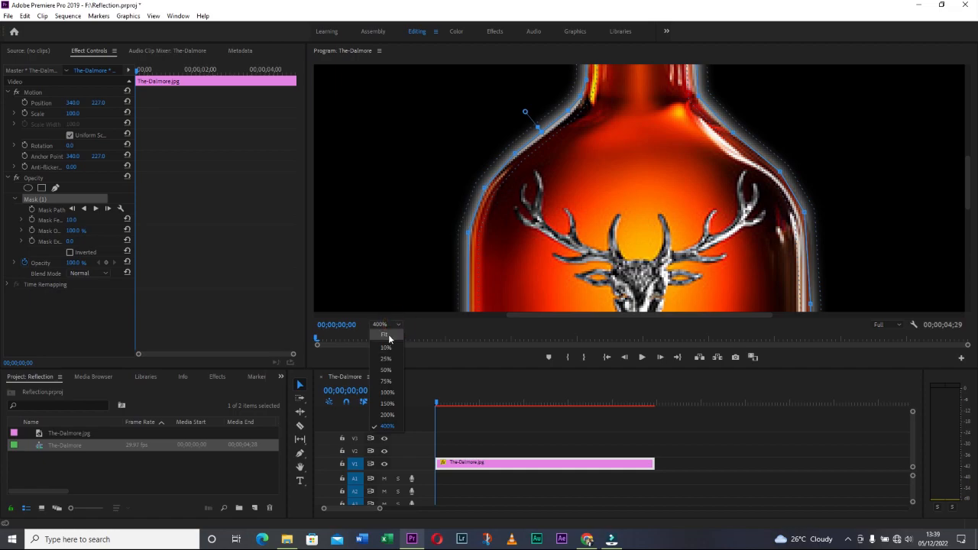
left_click(388, 337)
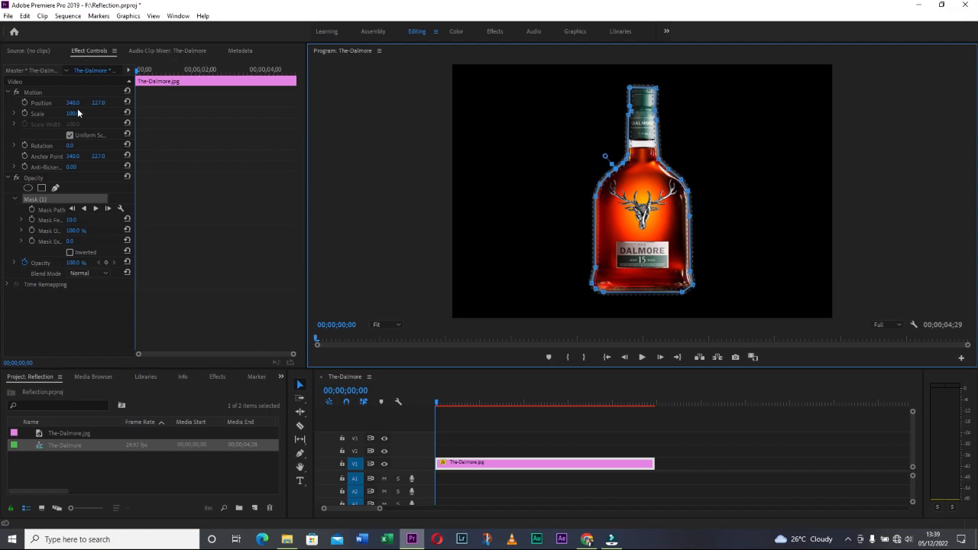
Step: Set the bottle's Scale to 71 and Position Y to about 139, then deselect
left_click_drag(70, 114, 47, 114)
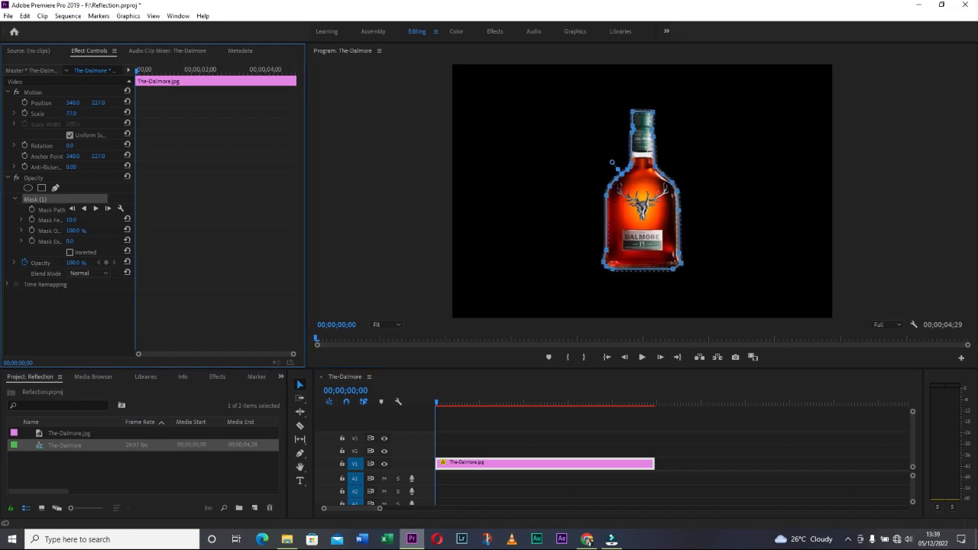
left_click(67, 113)
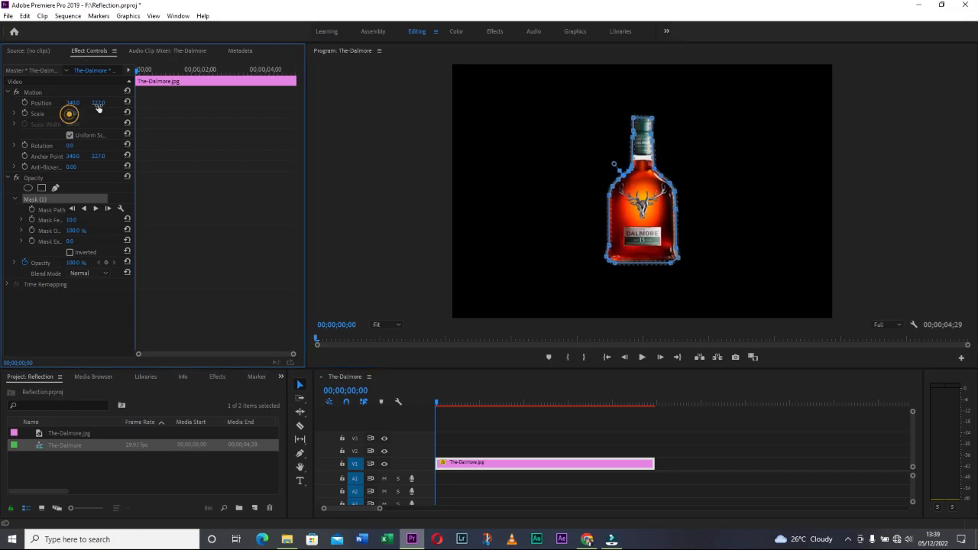
left_click_drag(98, 102, 33, 103)
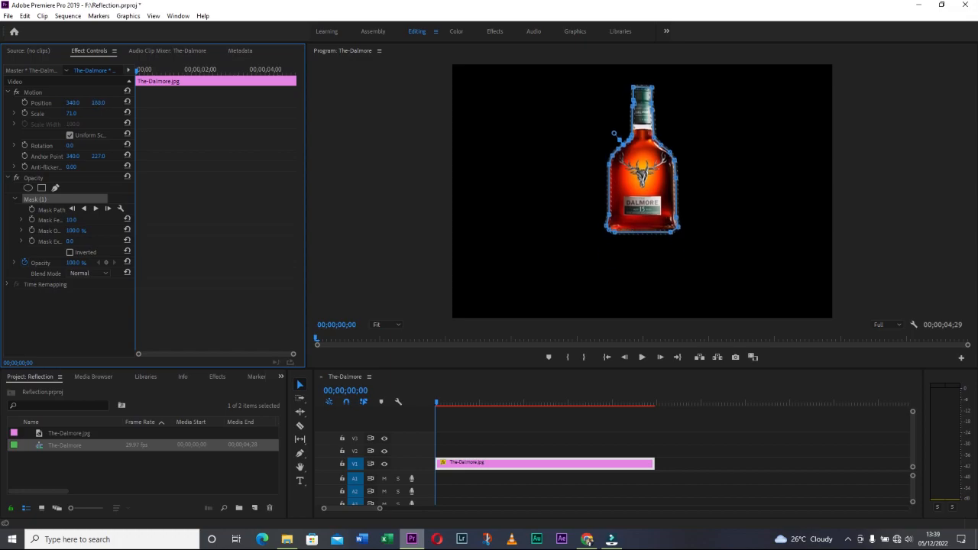
left_click_drag(98, 103, 95, 102)
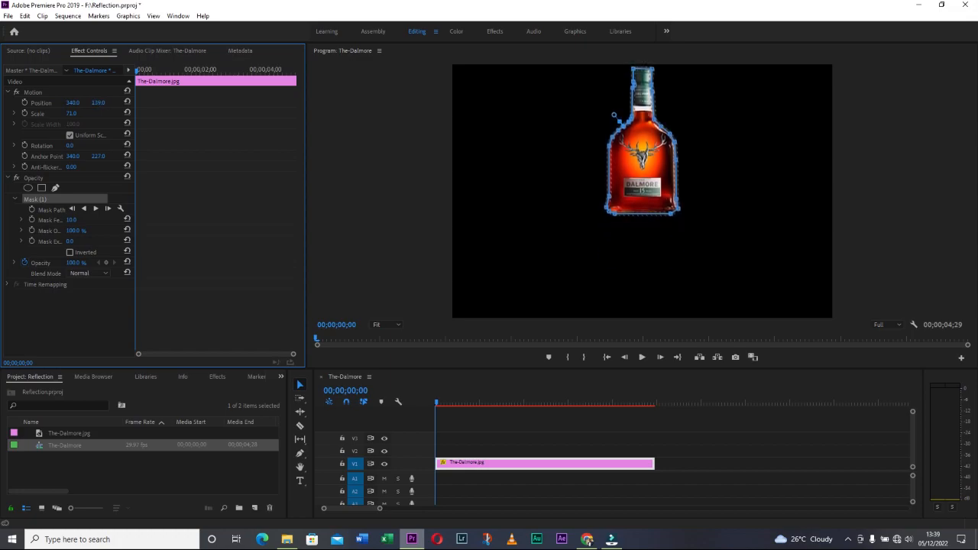
left_click(687, 468)
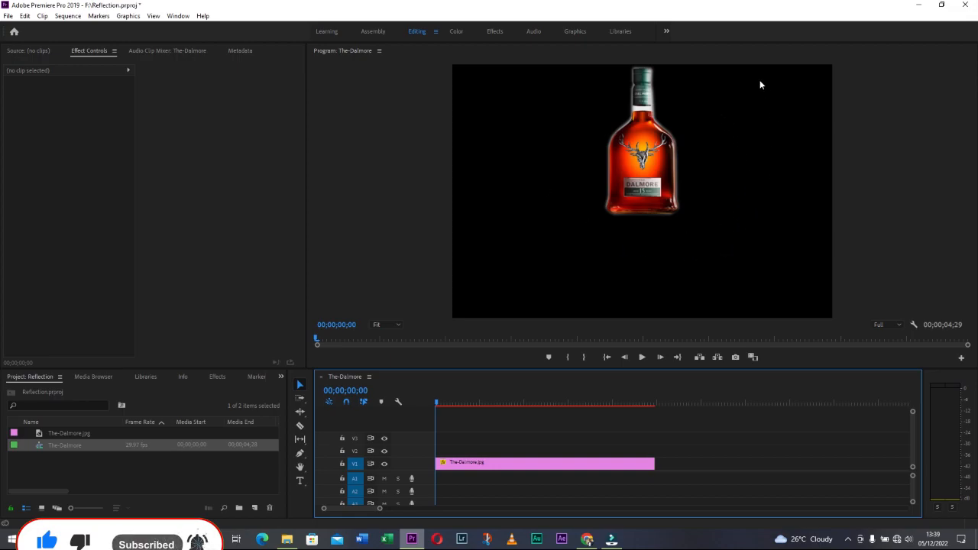
Step: Alt-drag a copy of the V1 bottle clip onto V2 and select it
left_click(510, 463)
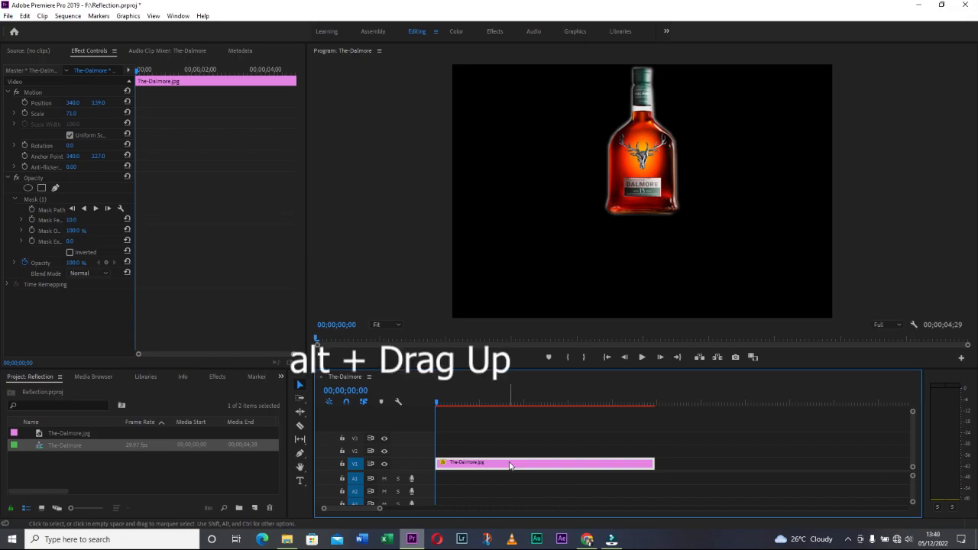
left_click_drag(509, 464, 509, 456)
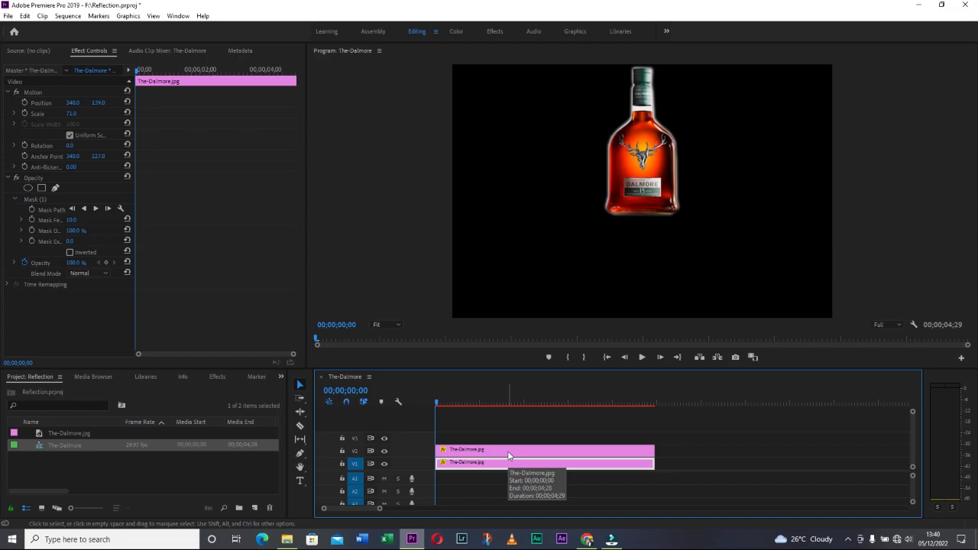
left_click(514, 451)
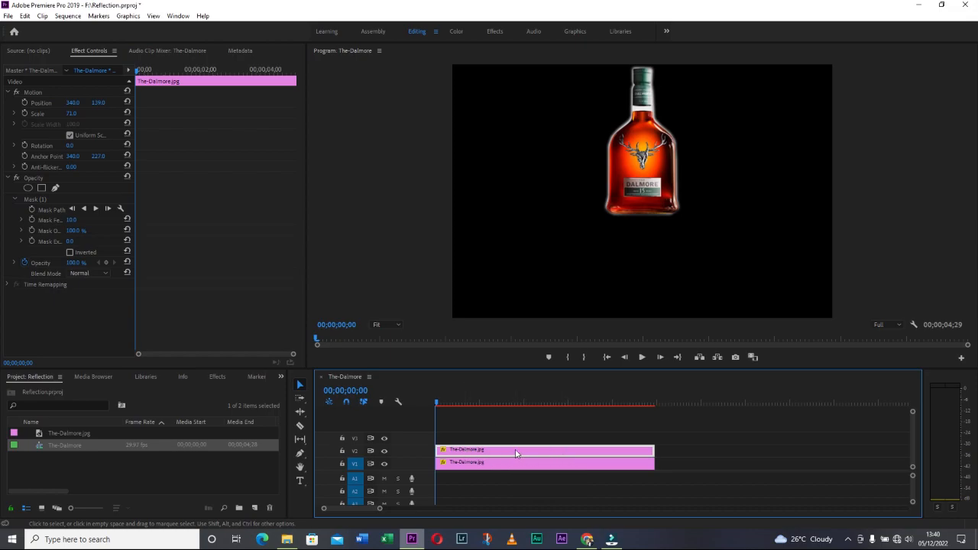
Step: Nest the V2 clip as Nested Sequence 01 via its context menu
right_click(519, 453)
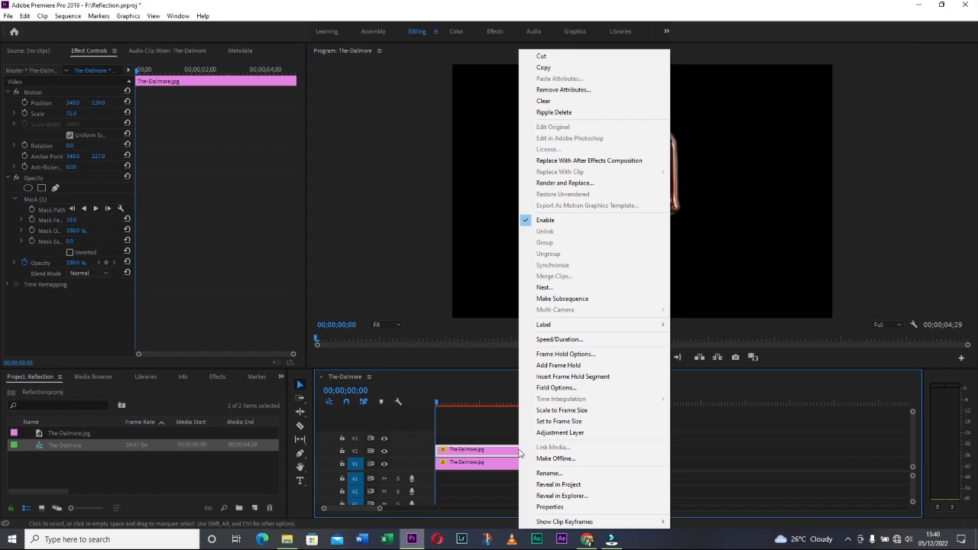
left_click(546, 288)
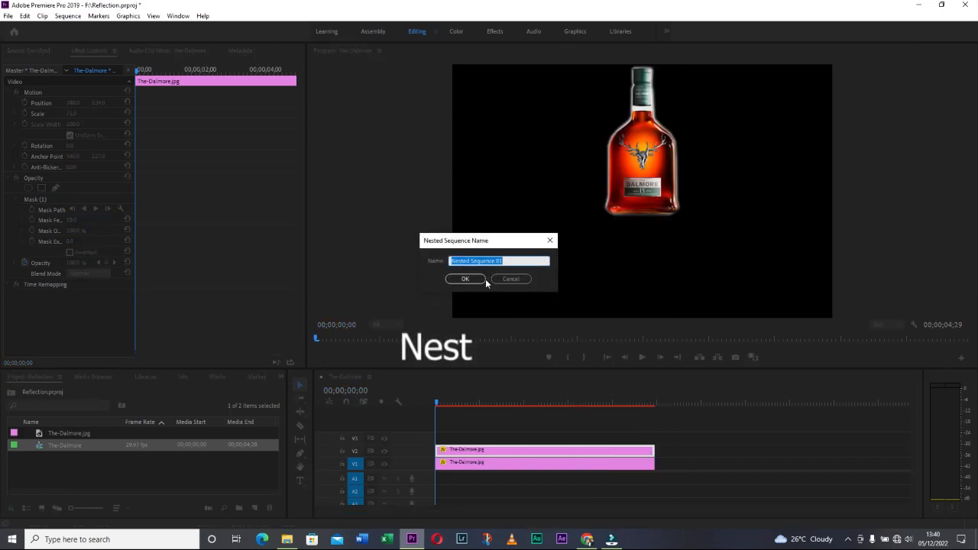
left_click(466, 280)
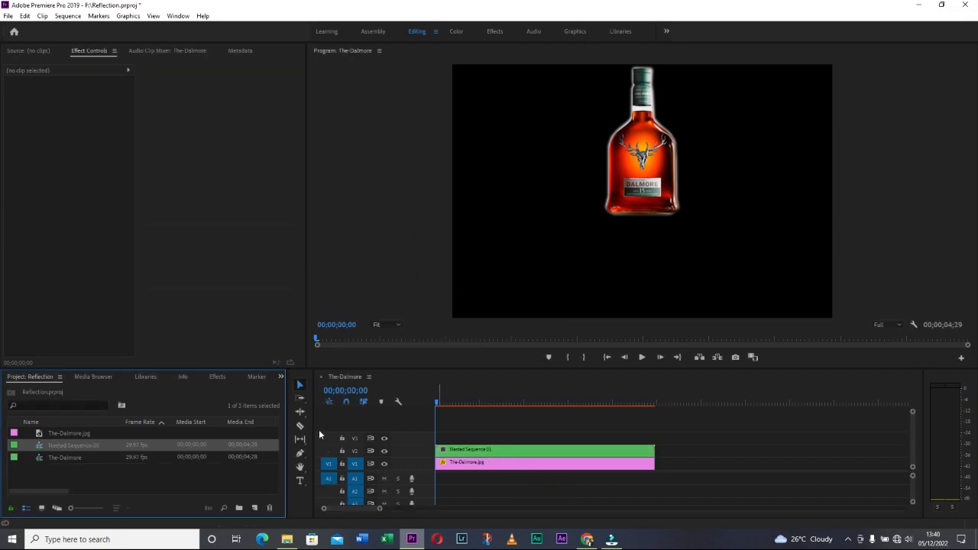
Step: Find Vertical Flip in the Effects panel and apply it to Nested Sequence 01
left_click(215, 378)
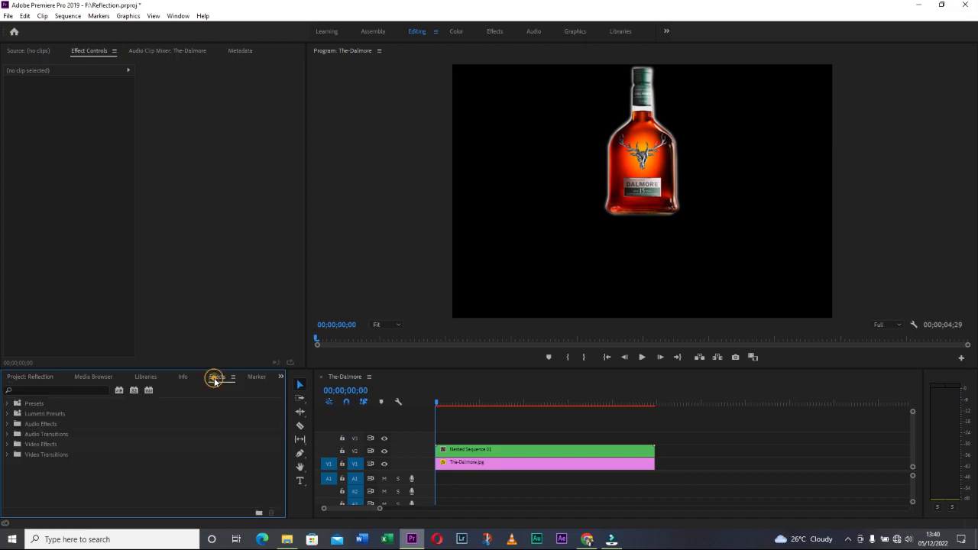
left_click(81, 391)
type("v")
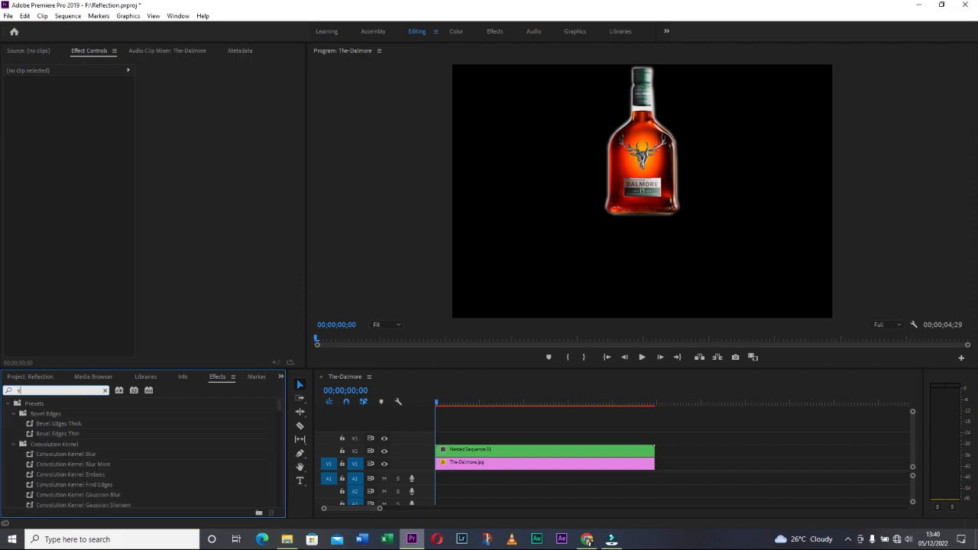
type("ert")
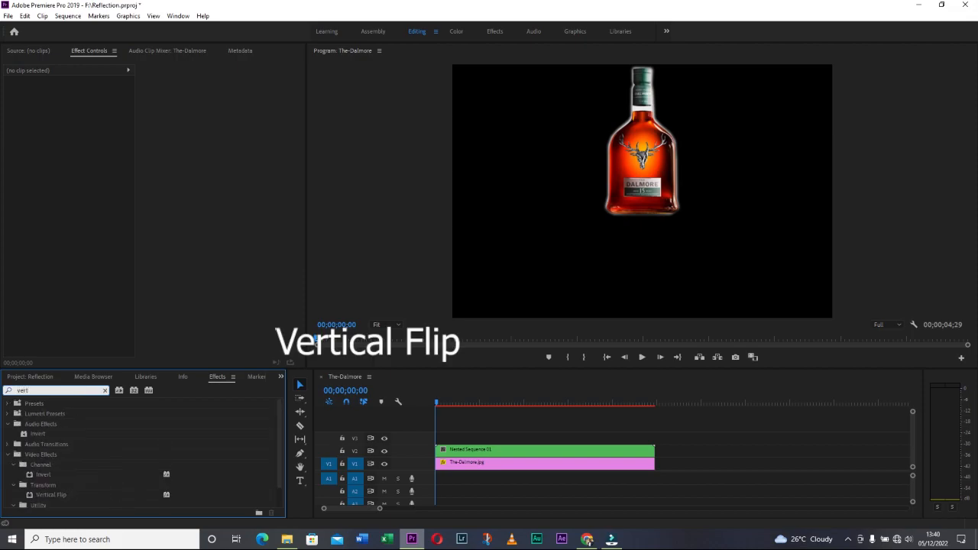
type("i")
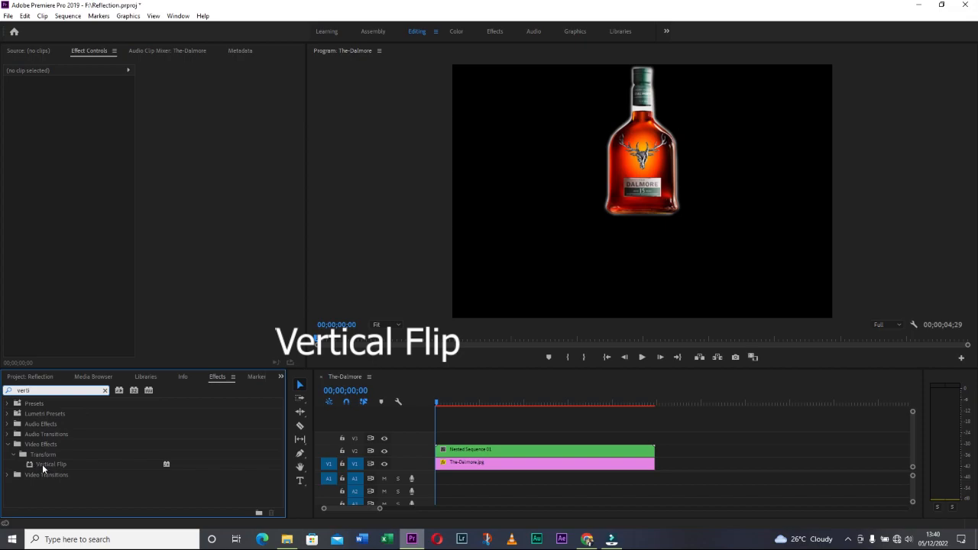
left_click_drag(31, 469, 454, 453)
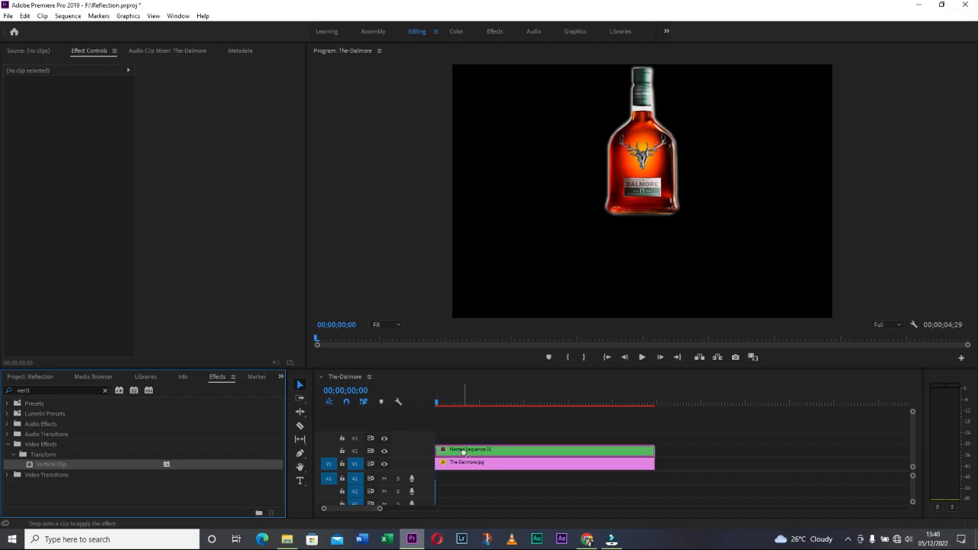
left_click_drag(454, 452, 480, 449)
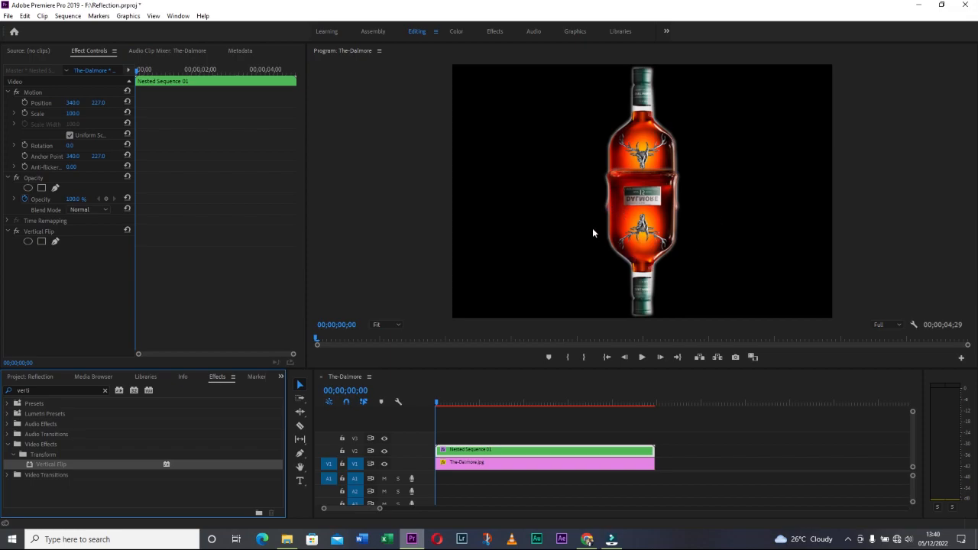
Step: Raise the flipped clip's Position Y to about 297 so it sits under the bottle
left_click(98, 102)
left_click_drag(97, 102, 132, 103)
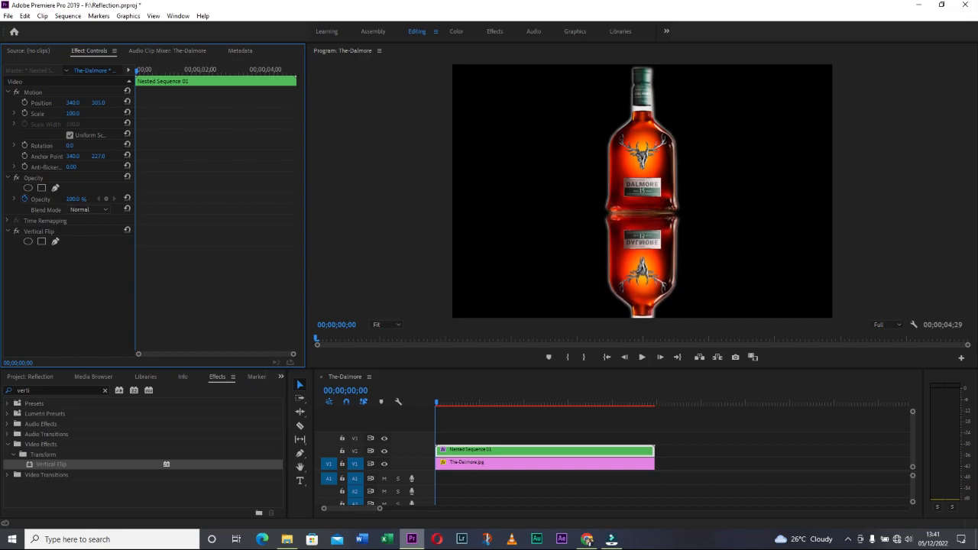
left_click_drag(97, 102, 91, 102)
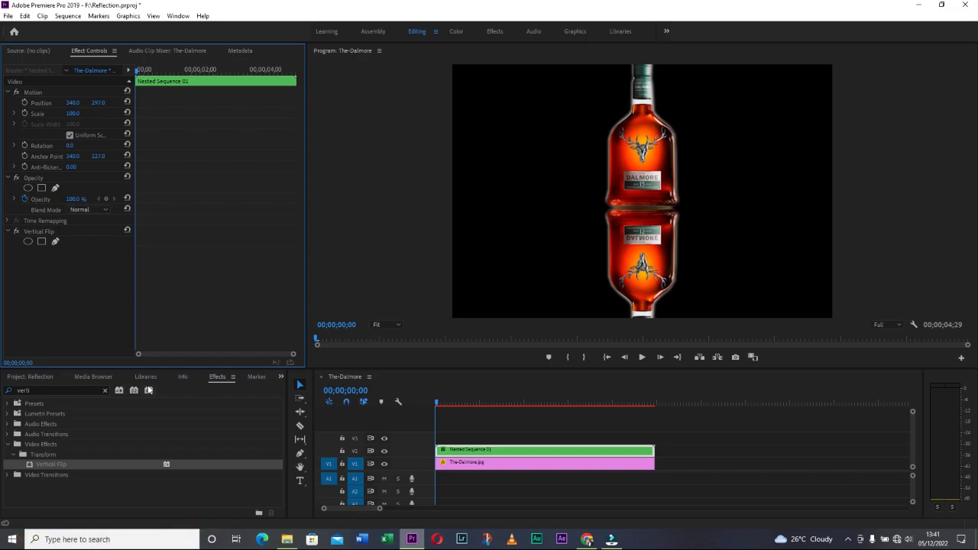
Step: Search 'line' in Effects and apply Linear Wipe to Nested Sequence 01
left_click(210, 379)
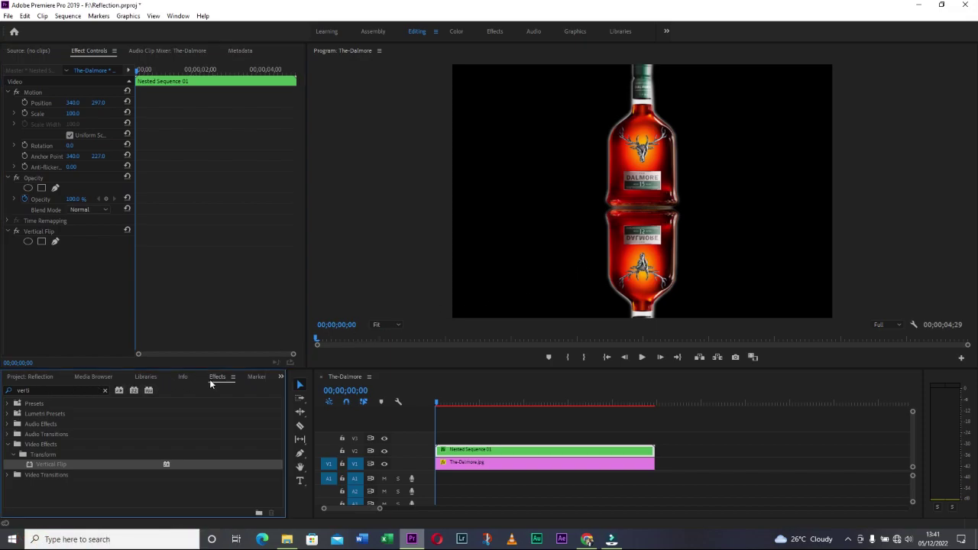
left_click(104, 390)
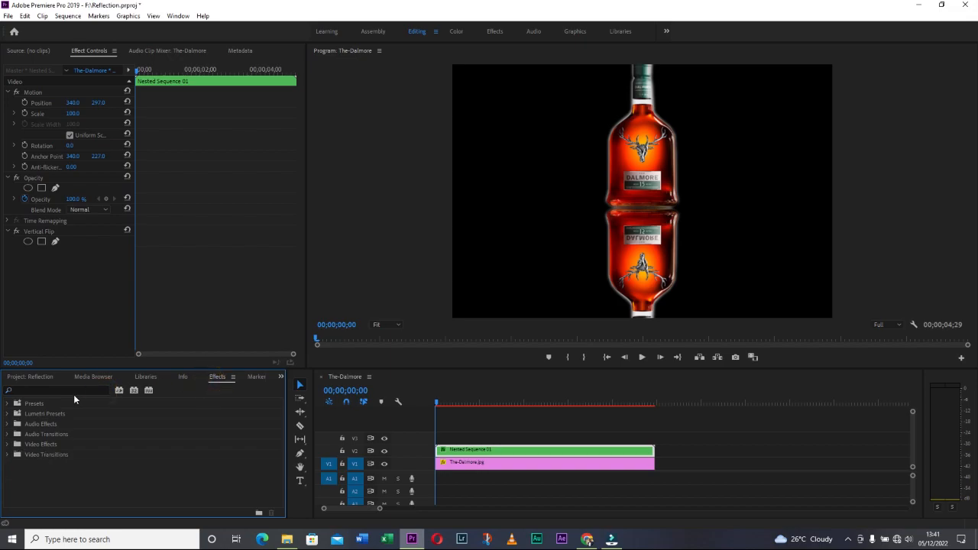
left_click(73, 391)
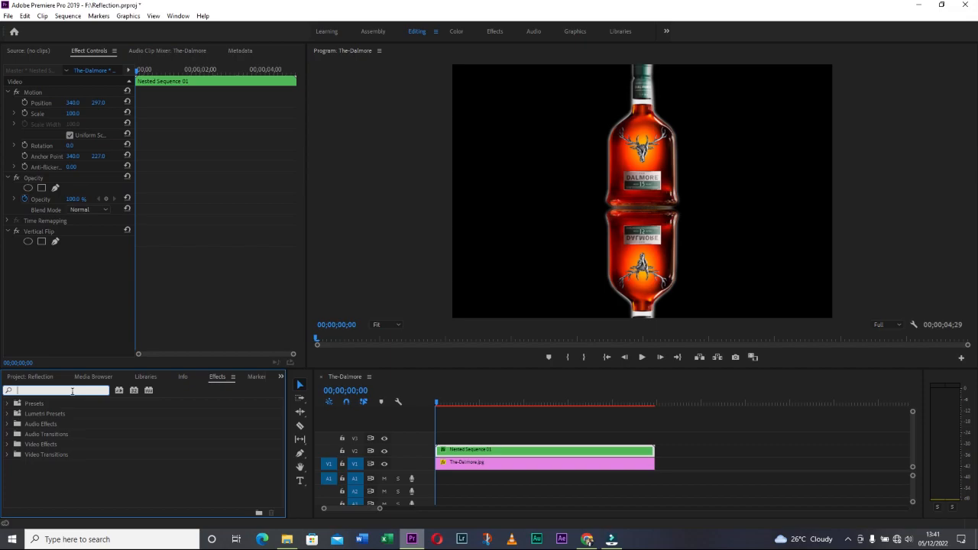
type("lin")
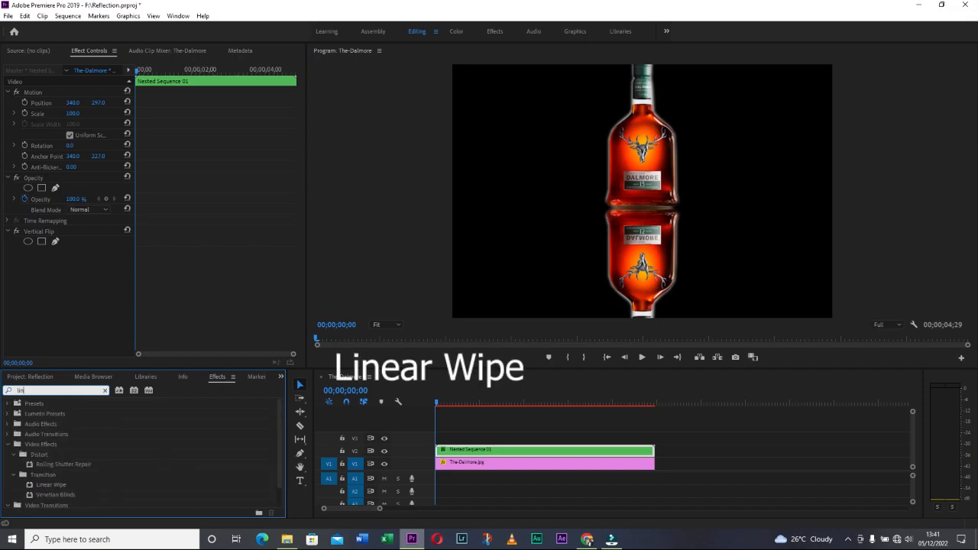
type("e")
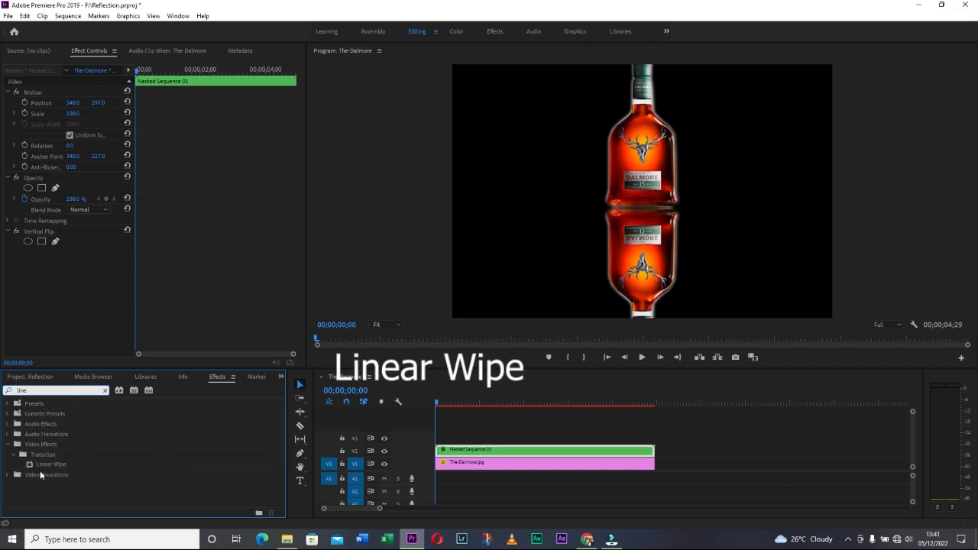
left_click_drag(38, 465, 489, 451)
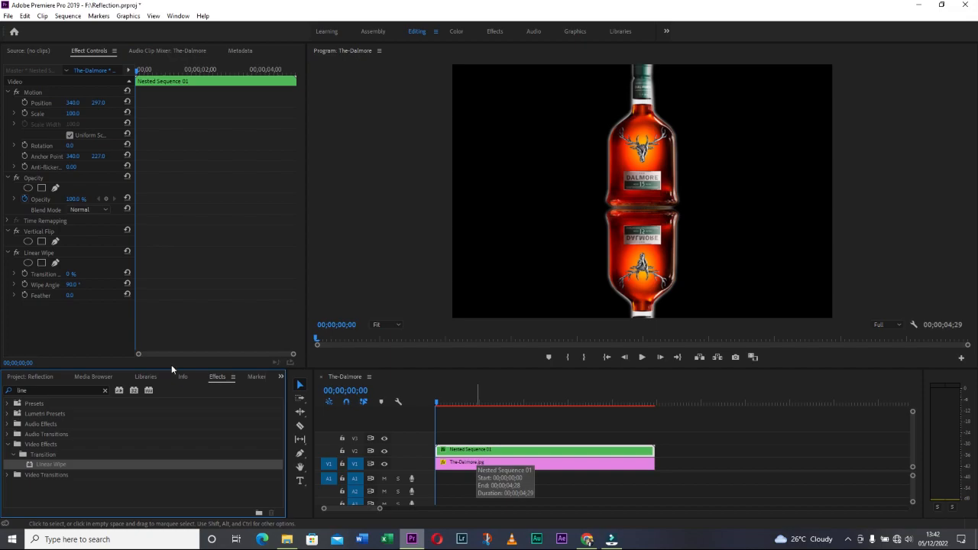
Step: Set the Linear Wipe angle to 0° in Effect Controls
left_click(89, 53)
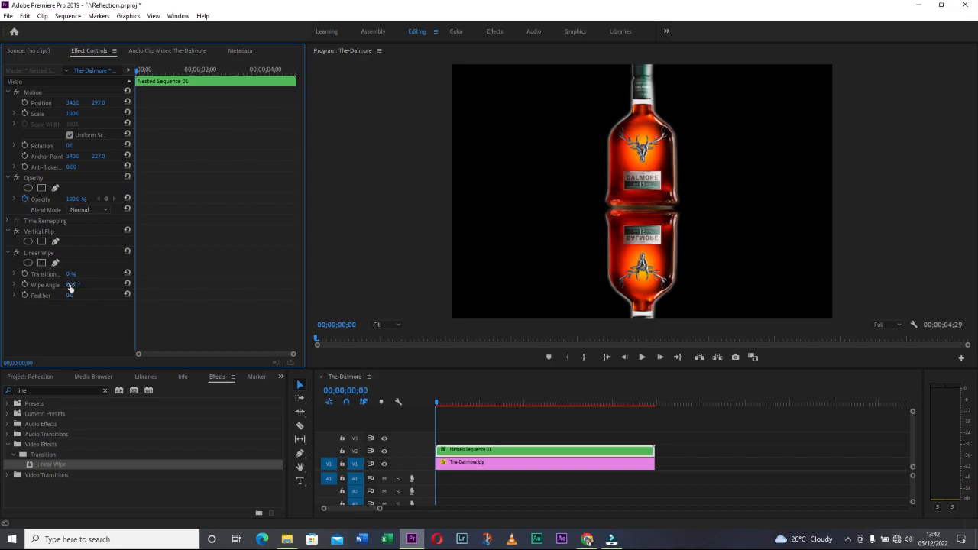
left_click(70, 284)
type("00")
key("Return")
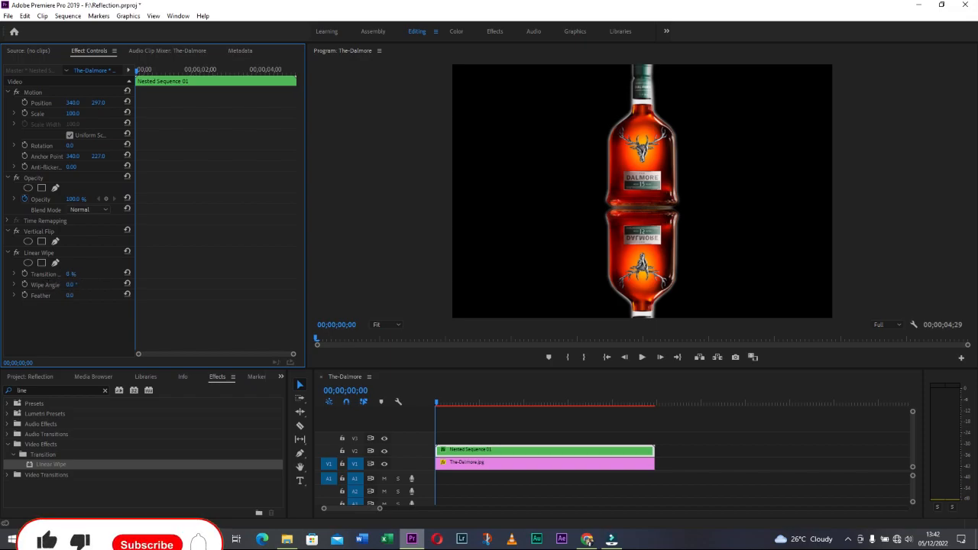
Step: Set Transition Completion to 30% and Feather to 159 for a soft fade
left_click_drag(71, 274, 84, 273)
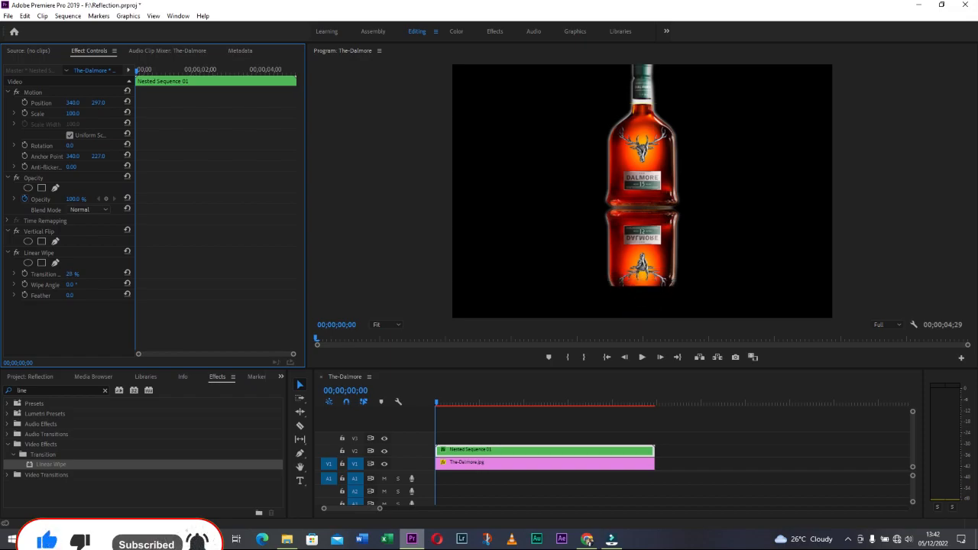
left_click_drag(84, 273, 88, 287)
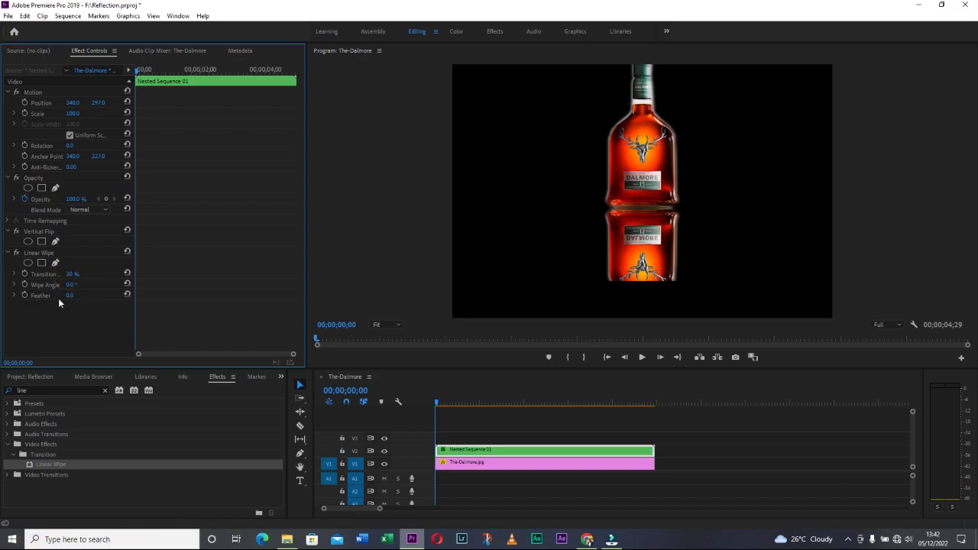
left_click_drag(67, 296, 164, 296)
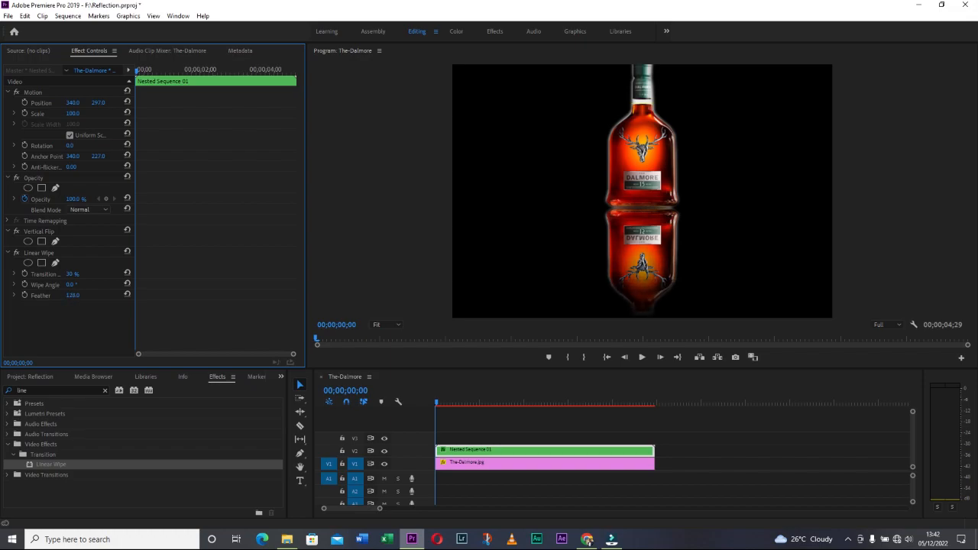
left_click(79, 296)
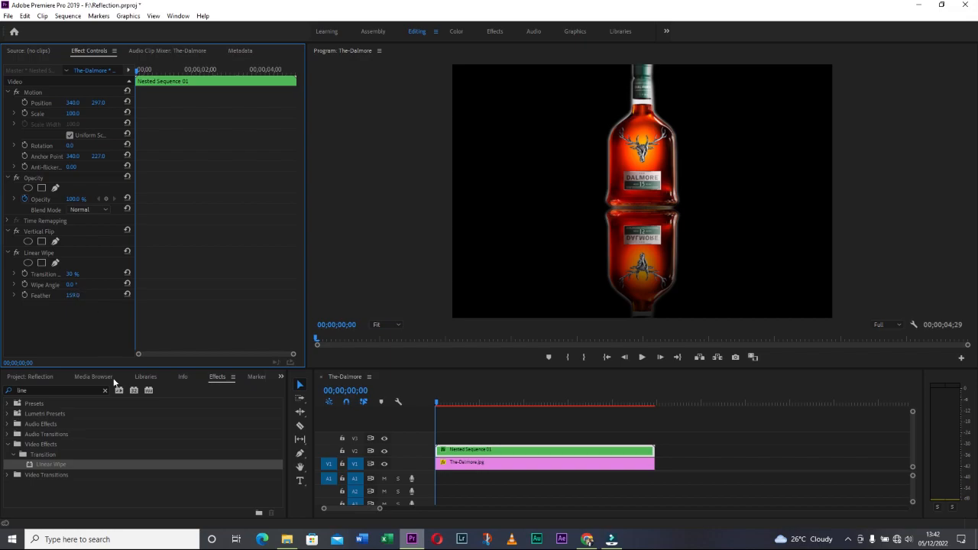
Step: Search 'gau' in Effects and drop Gaussian Blur onto the Nested Sequence 01 clip
left_click(218, 377)
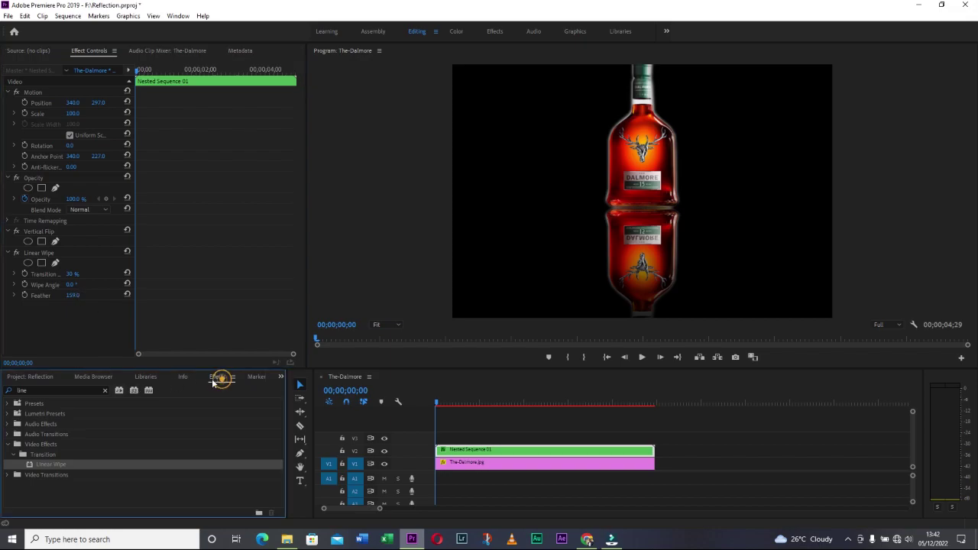
left_click(104, 391)
left_click(71, 390)
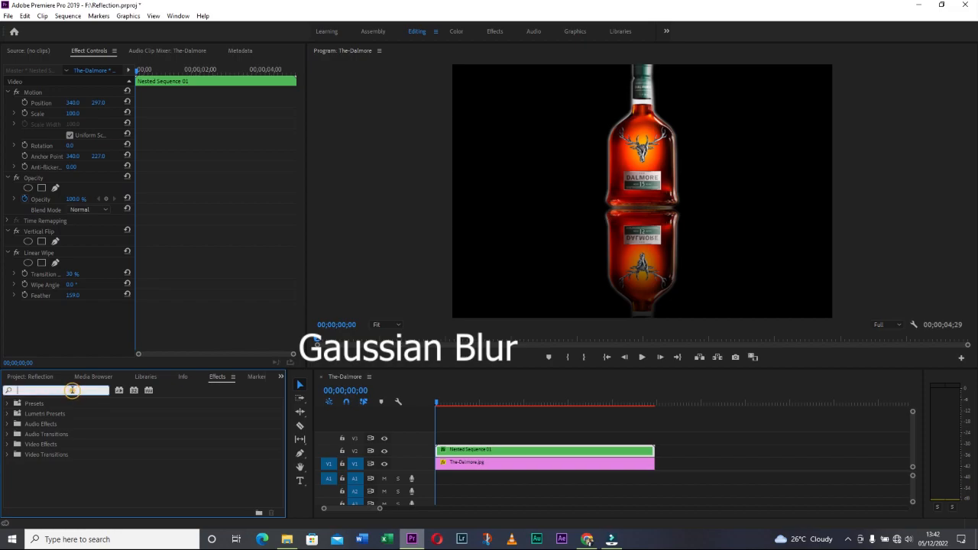
type("gau")
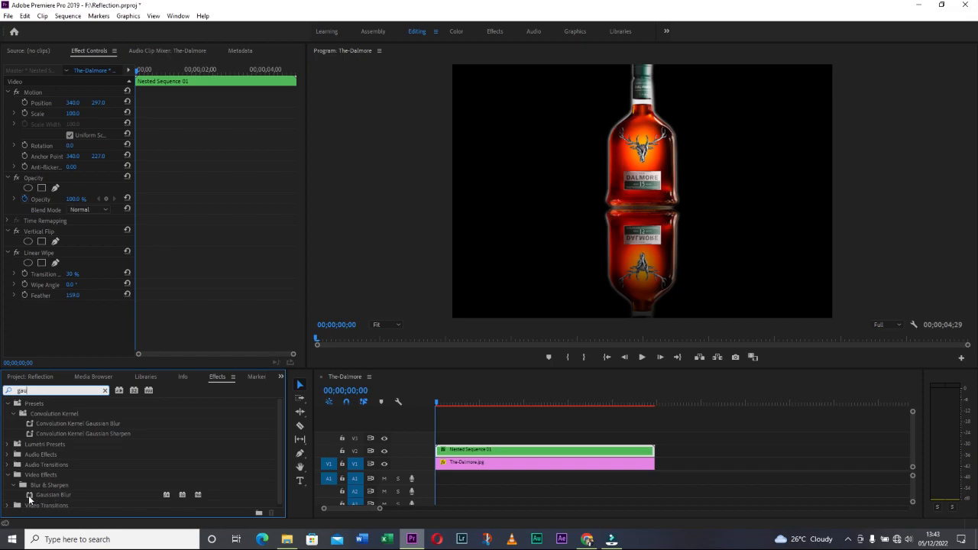
left_click_drag(29, 501, 464, 455)
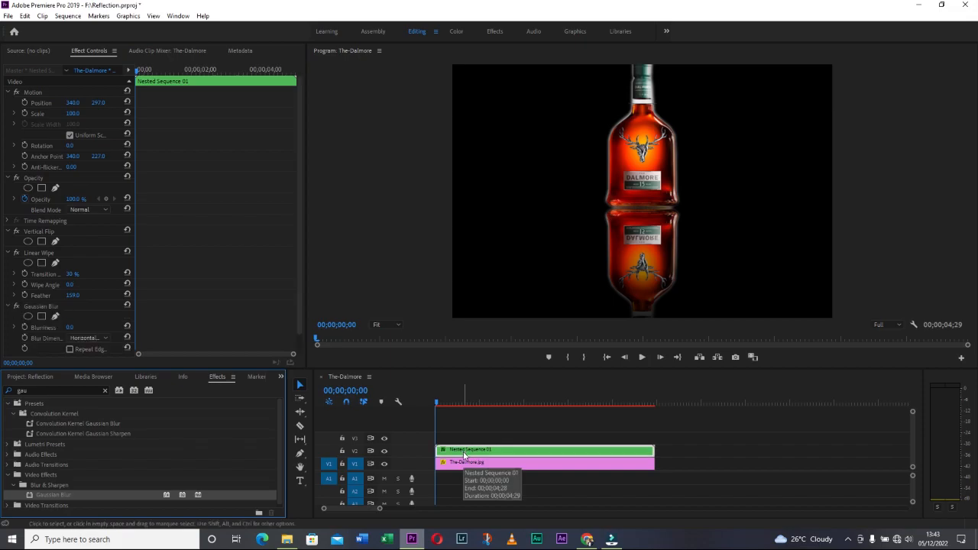
Step: In Effect Controls, raise Gaussian Blur Blurriness to about 11 to soften the reflection
left_click(95, 52)
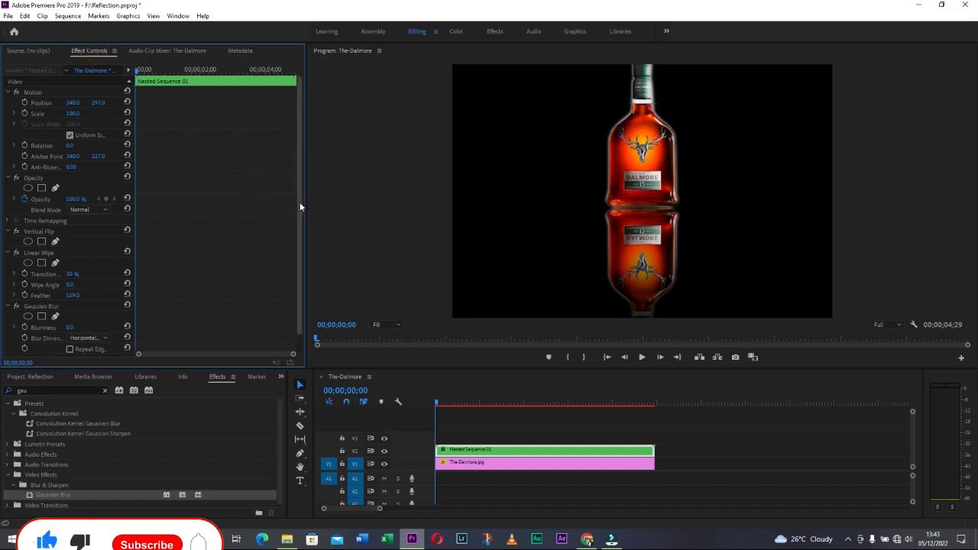
left_click_drag(300, 202, 300, 245)
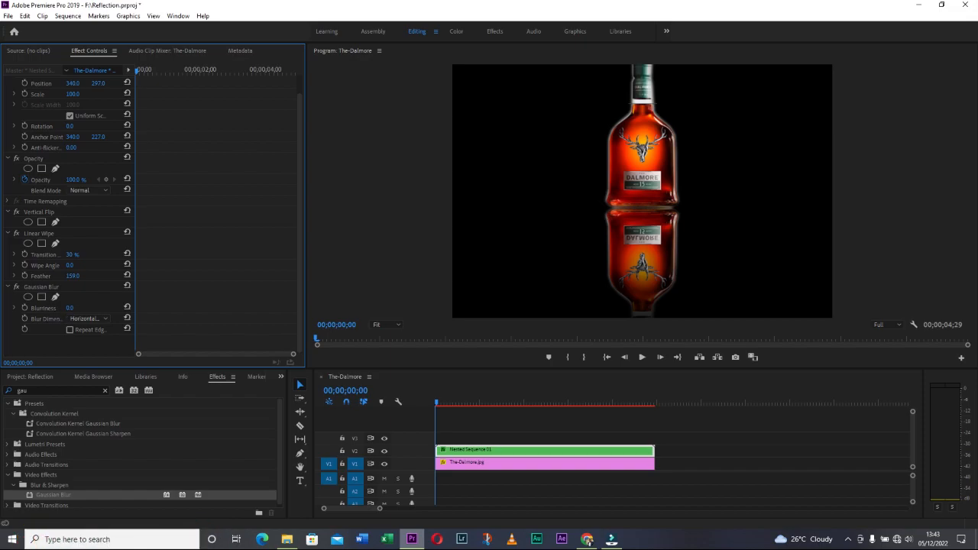
mouse_move(70, 307)
left_mouse_down()
mouse_move(97, 307)
mouse_move(71, 307)
left_mouse_up()
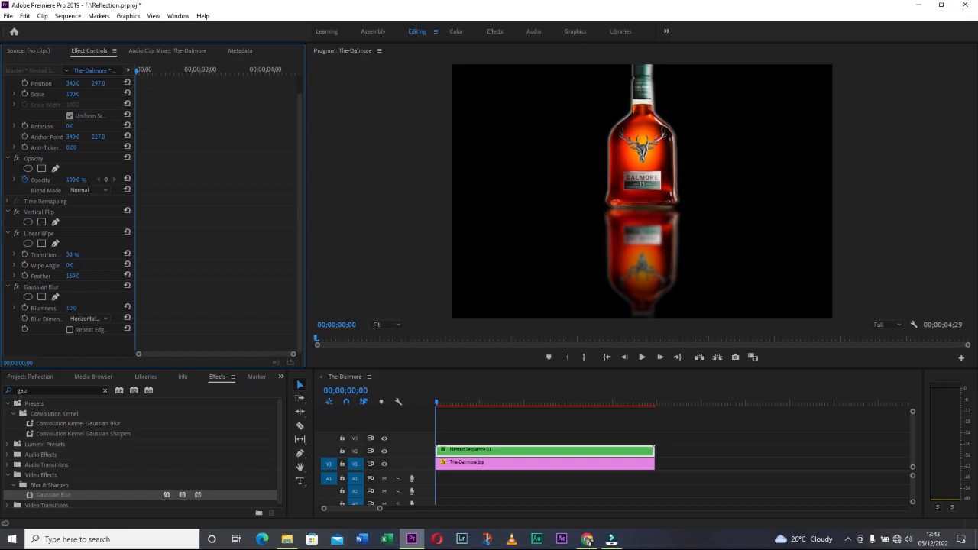
left_click_drag(71, 307, 71, 307)
left_click(69, 308)
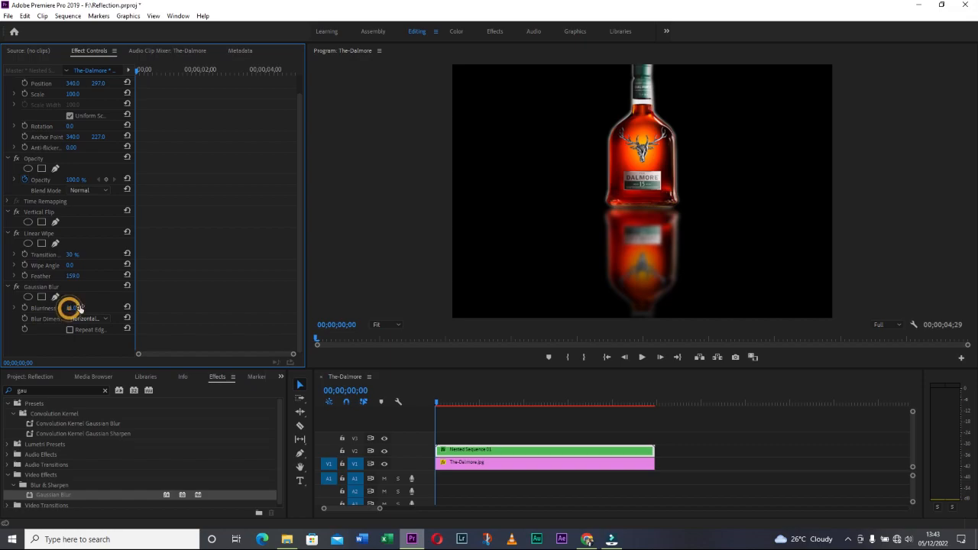